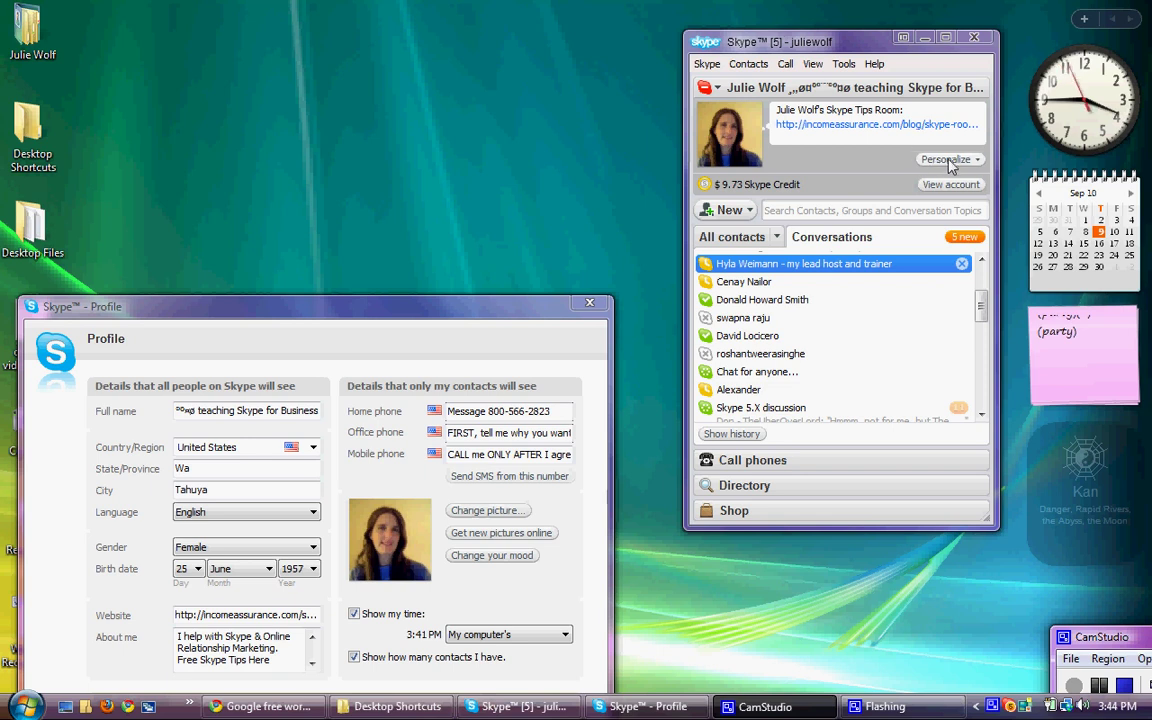
Step: Open your own profile for editing and move the Profile window over the lower part of the contact list
click(938, 162)
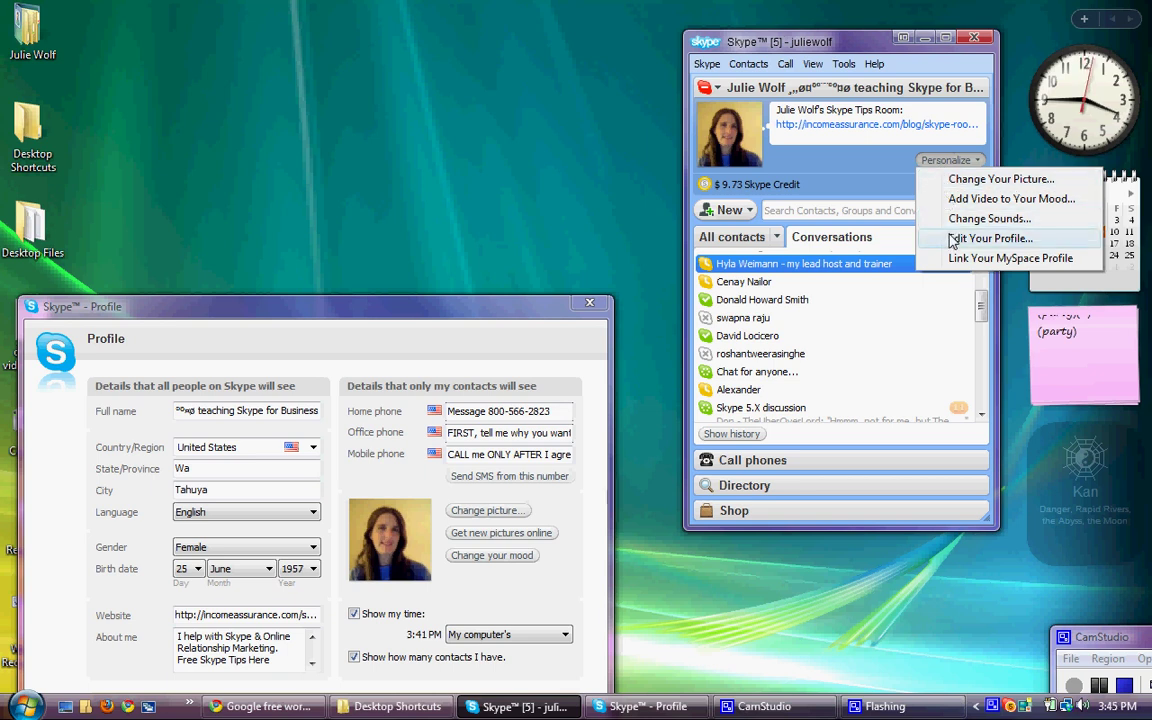
click(857, 45)
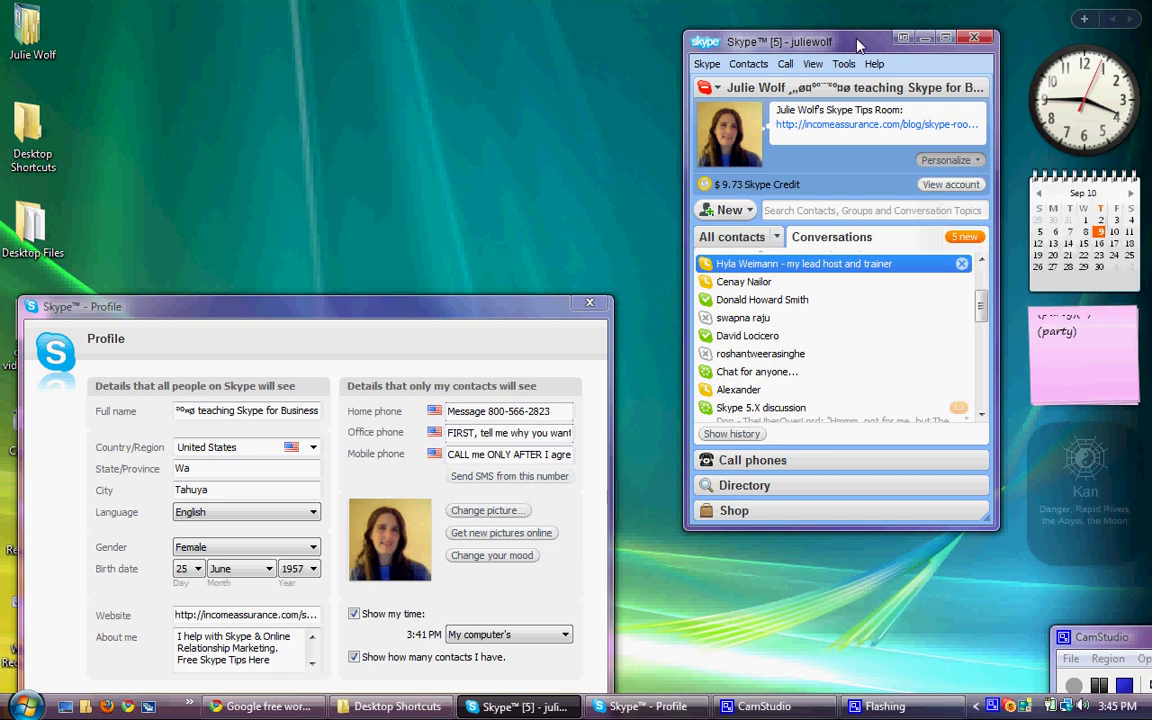
click(707, 66)
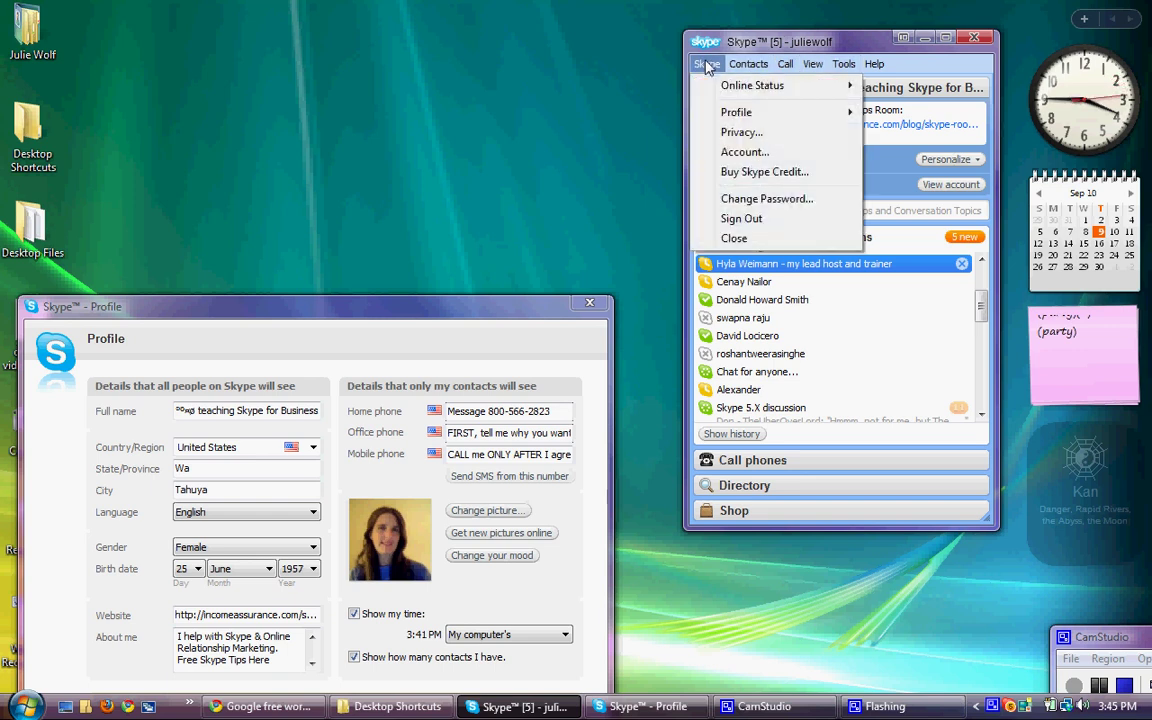
mouse_move(727, 120)
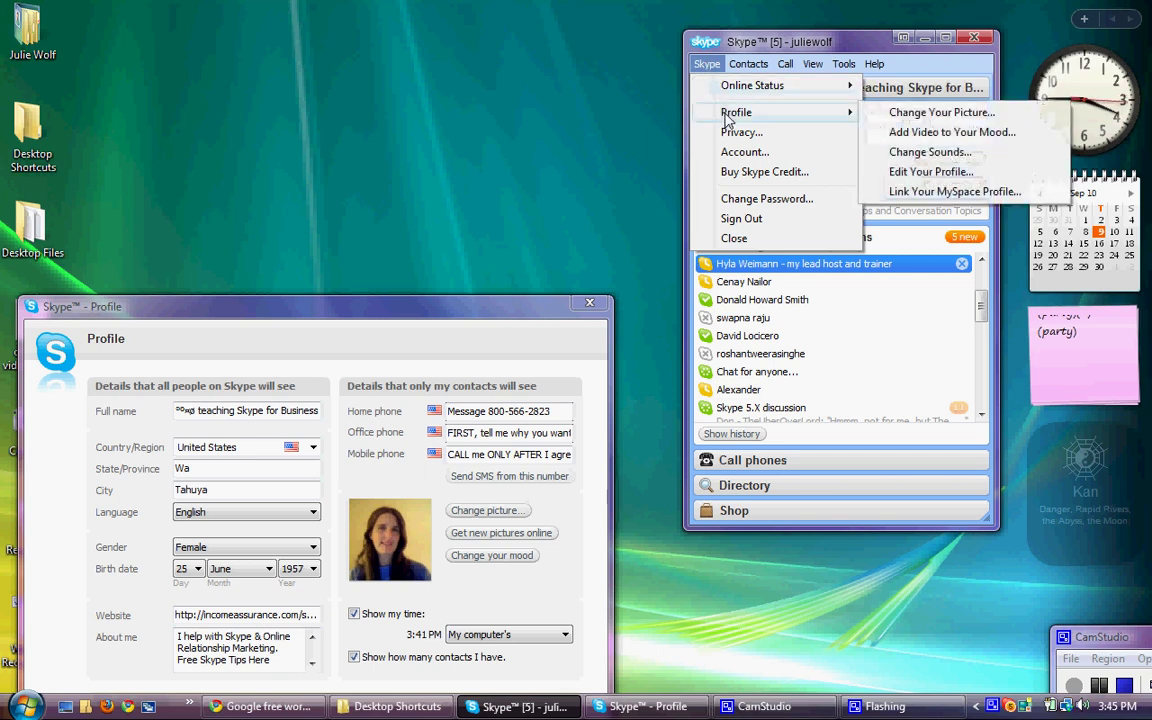
click(920, 172)
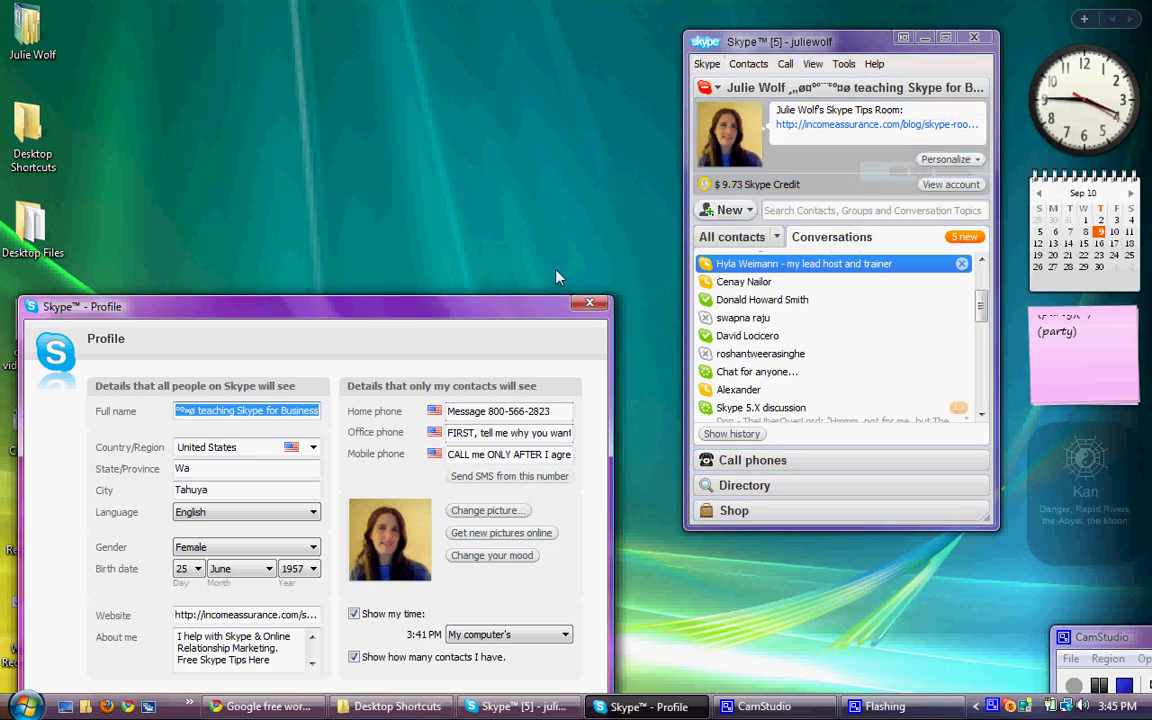
drag(443, 321, 857, 304)
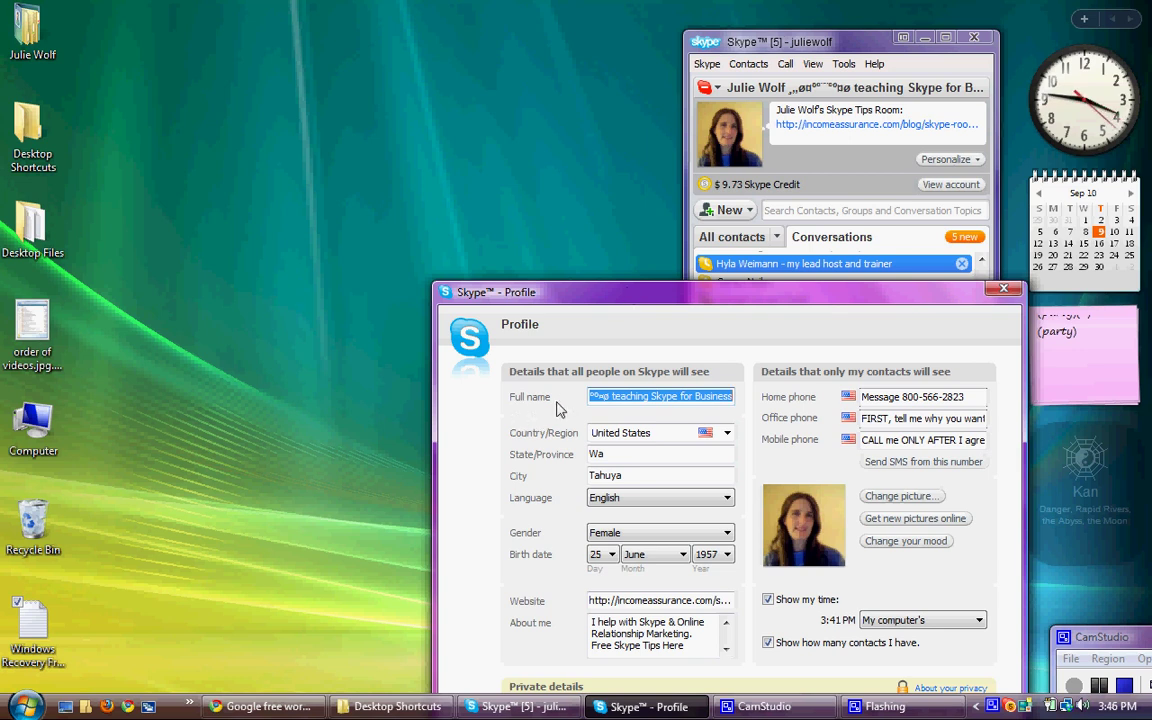
Step: Inspect the full name field from its beginning, highlighting the decorative symbols that follow the name
click(626, 400)
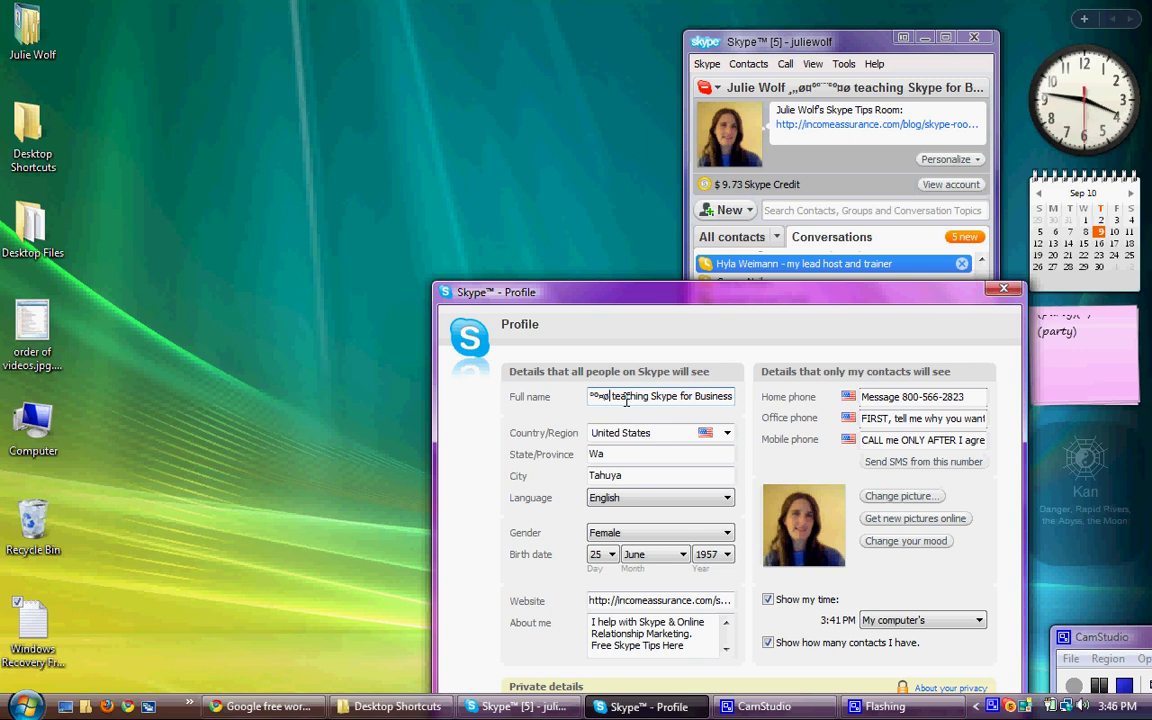
key(Home)
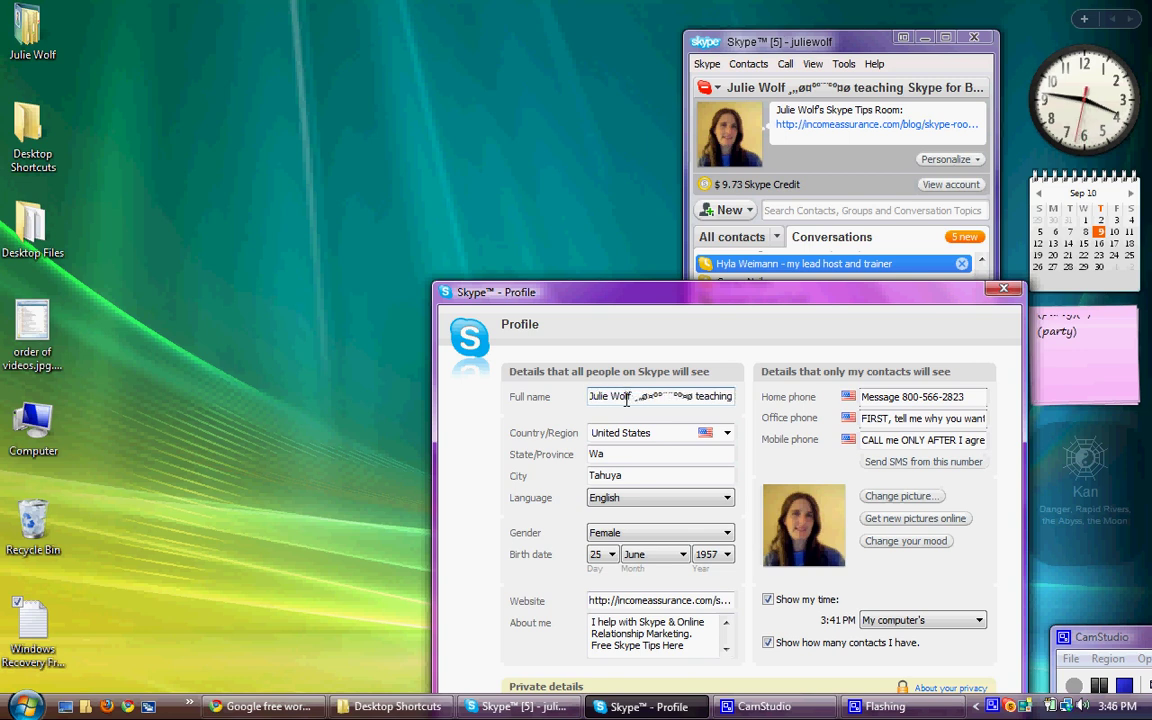
drag(627, 399, 691, 396)
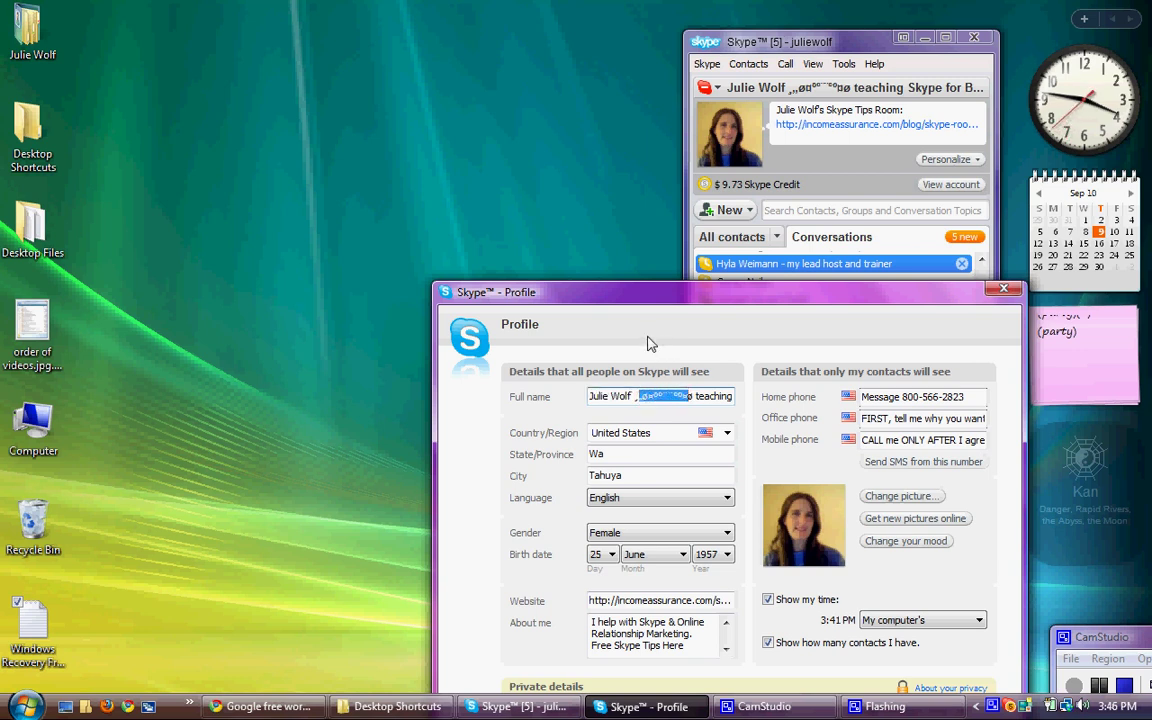
click(630, 399)
drag(628, 399, 590, 399)
click(589, 397)
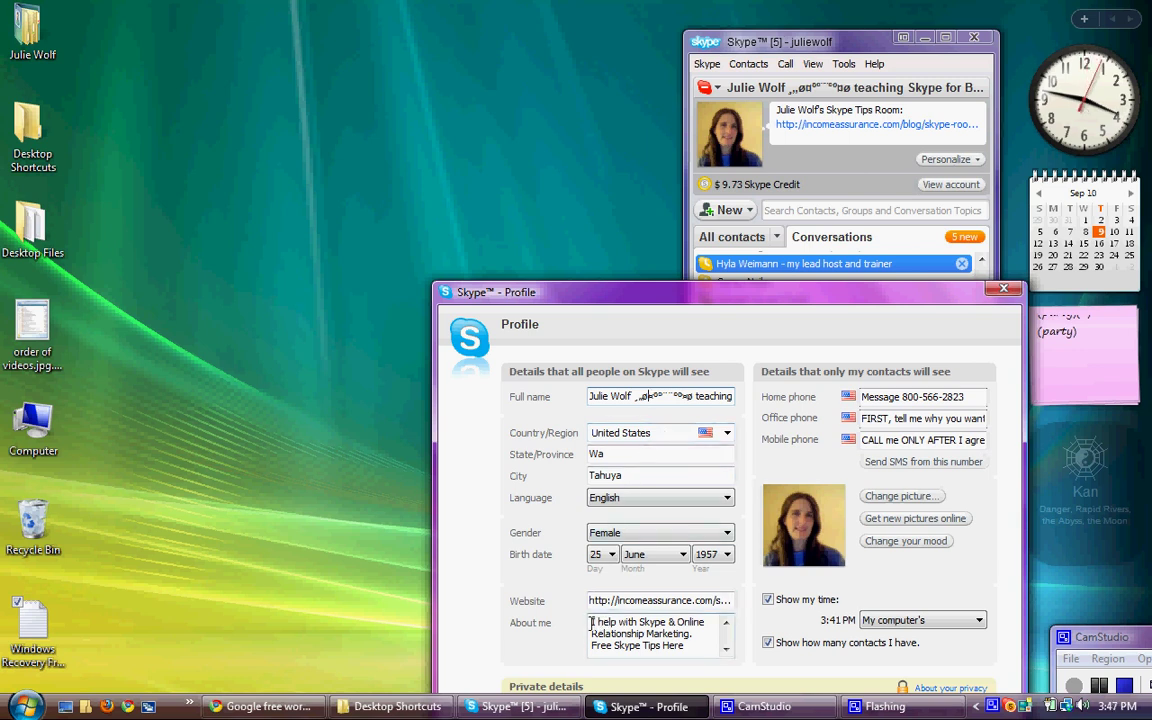
Step: Read through the About me text to its last line
drag(592, 622, 705, 590)
drag(620, 634, 619, 645)
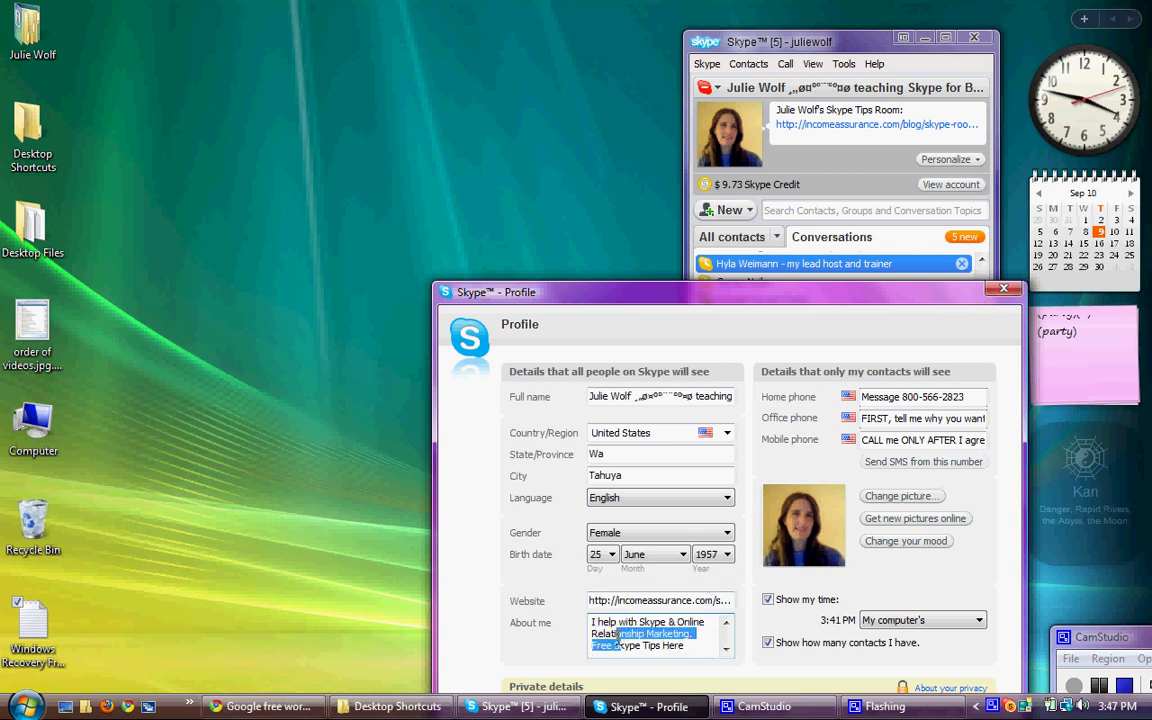
click(640, 644)
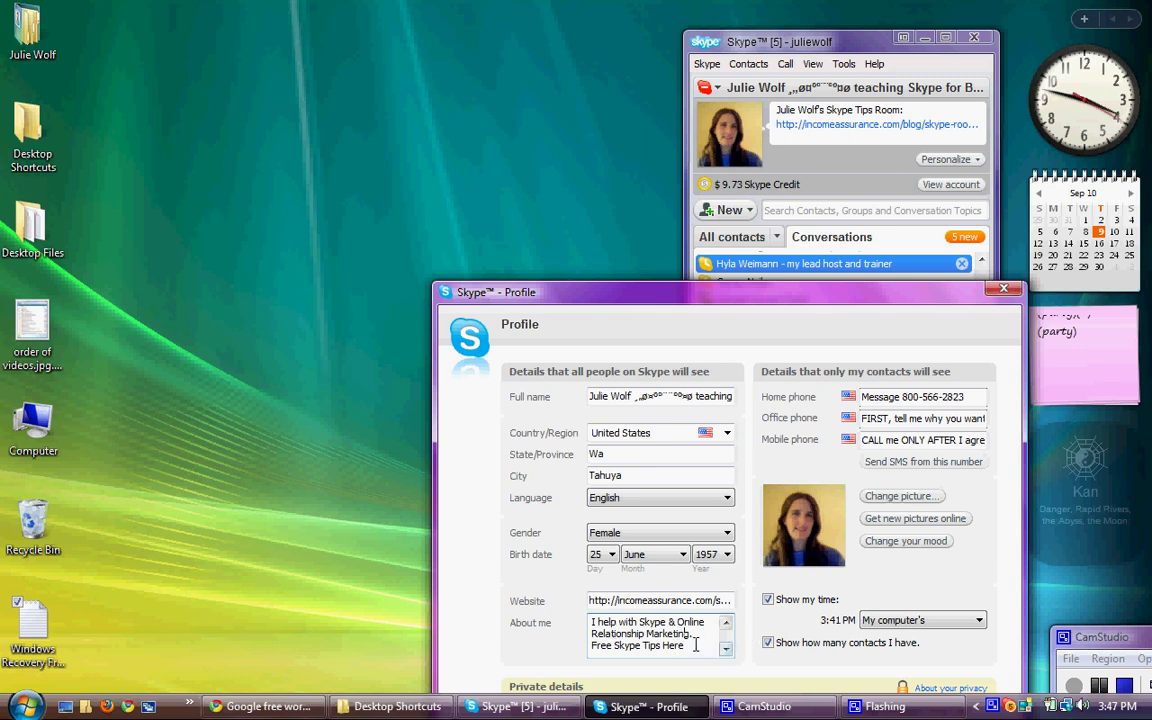
scroll(695, 646, down, 2)
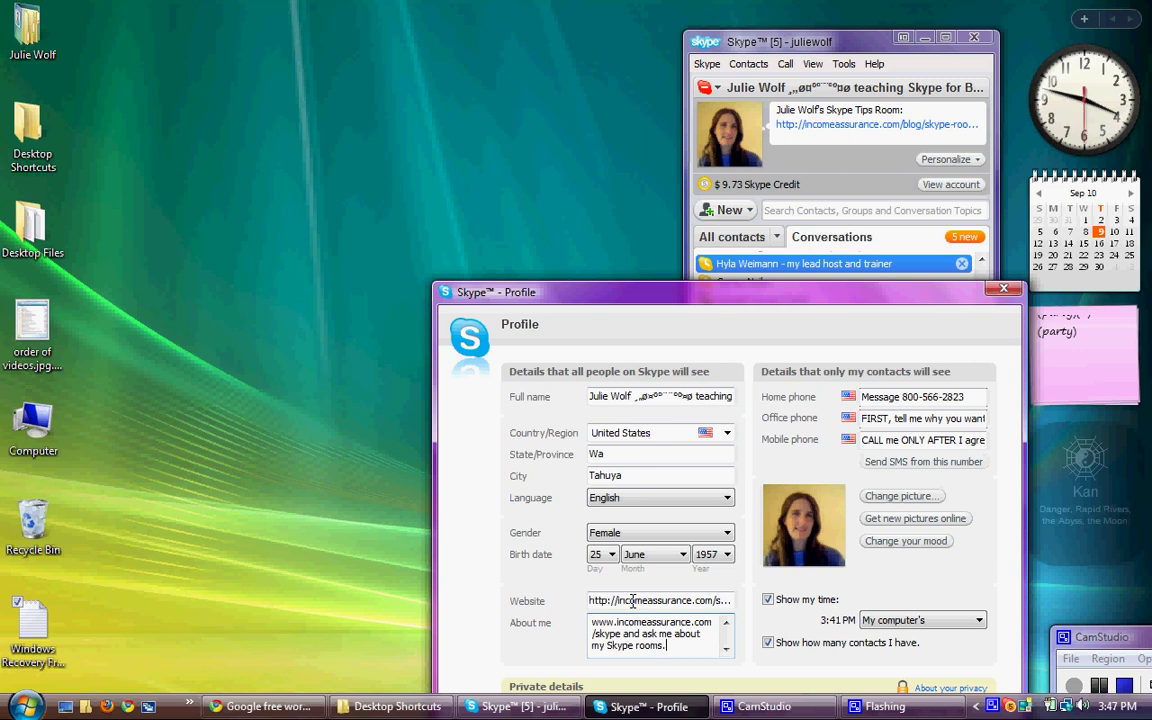
Step: Examine the Website field and the home and office phone fields that only contacts see
click(632, 601)
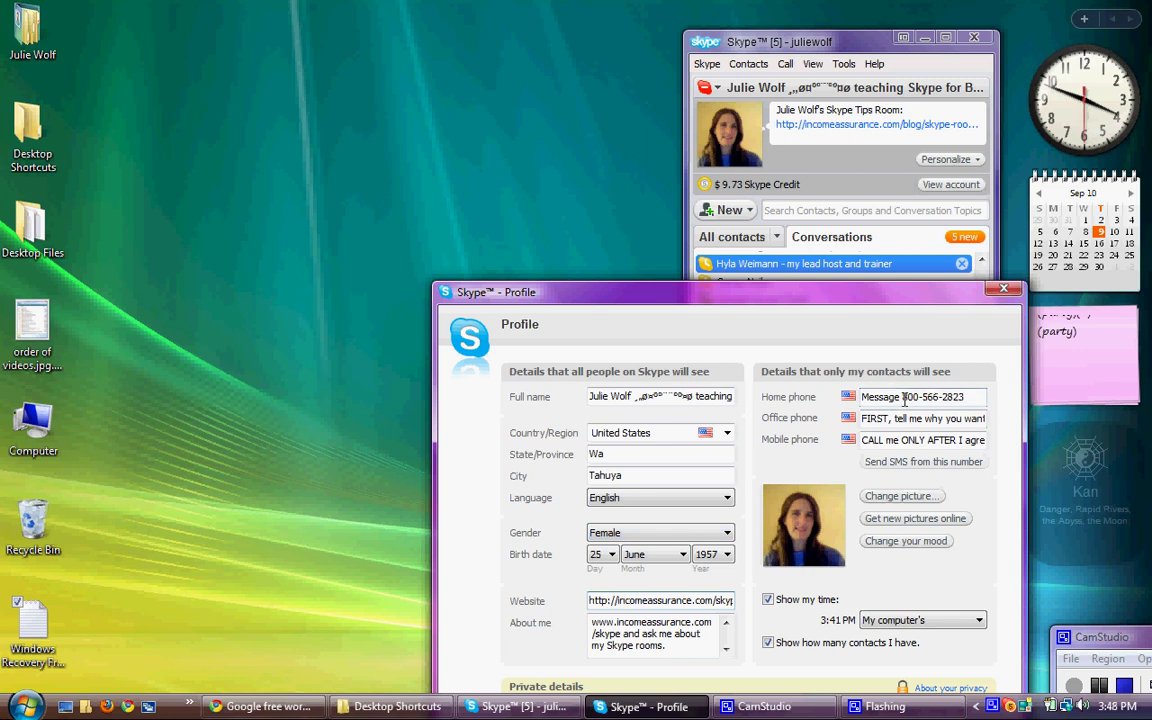
drag(903, 397, 981, 395)
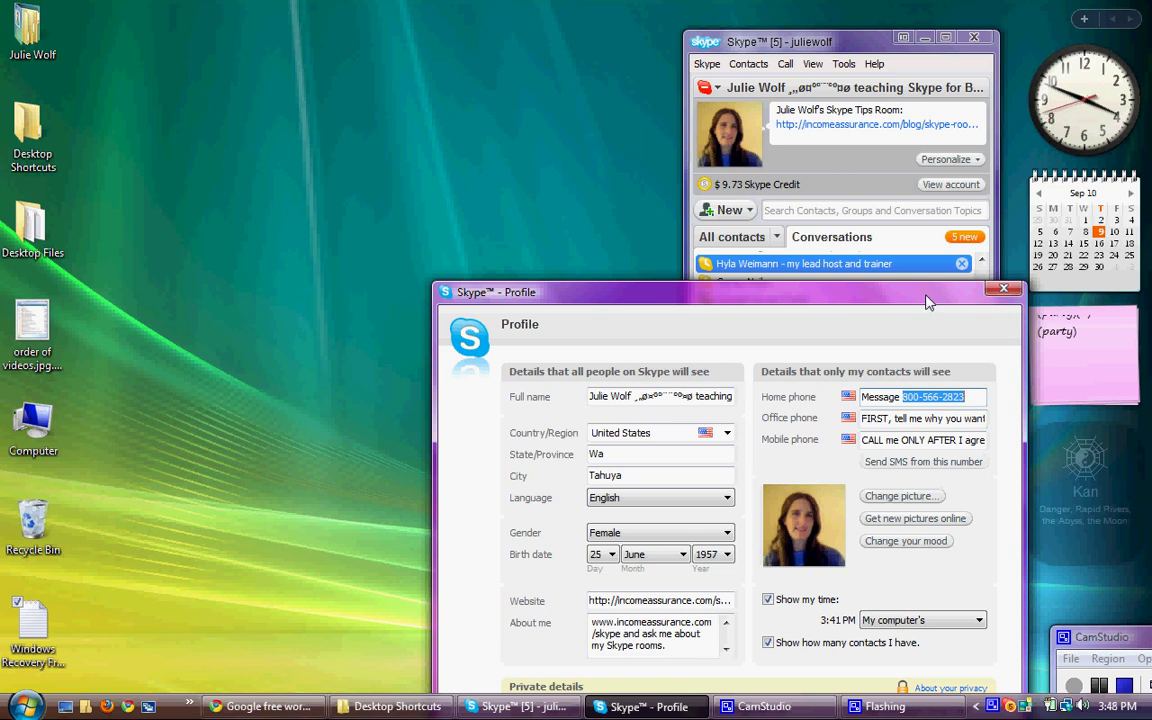
click(968, 398)
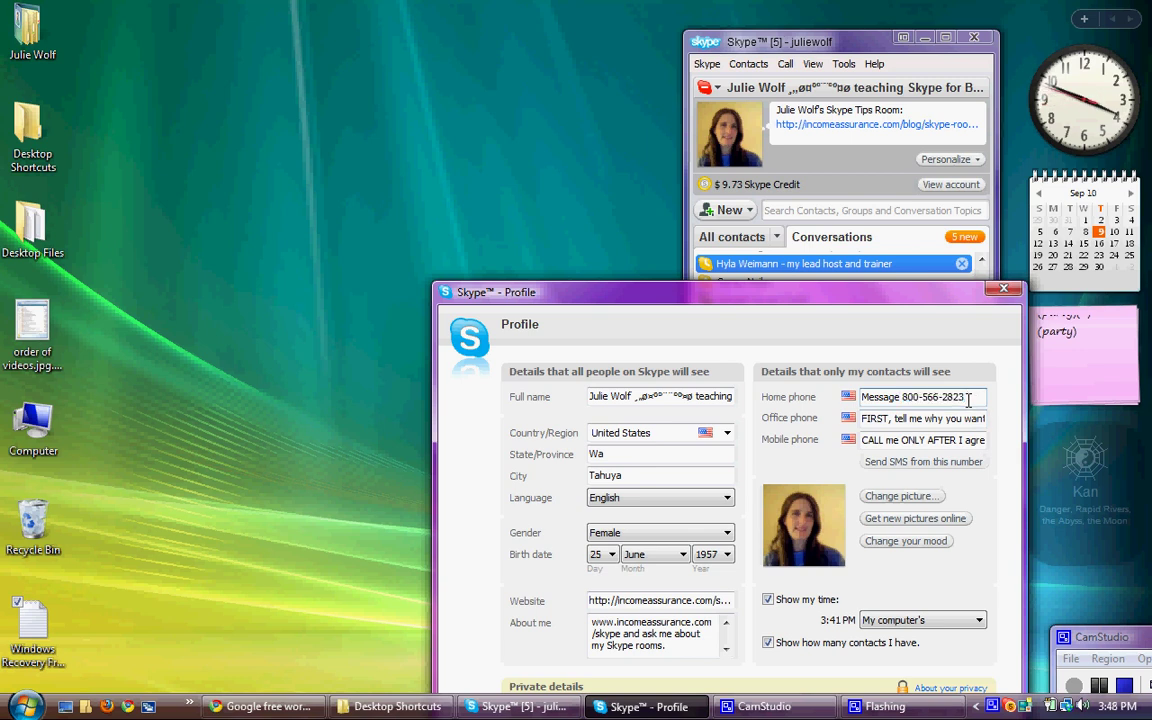
click(674, 600)
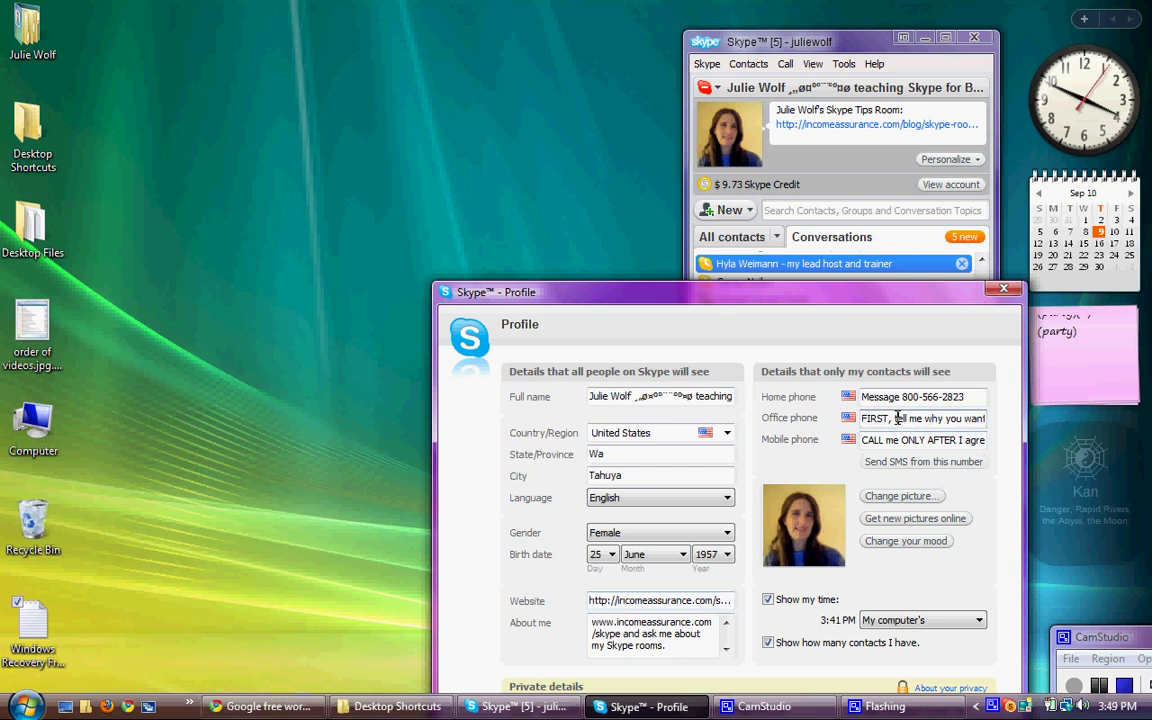
click(905, 418)
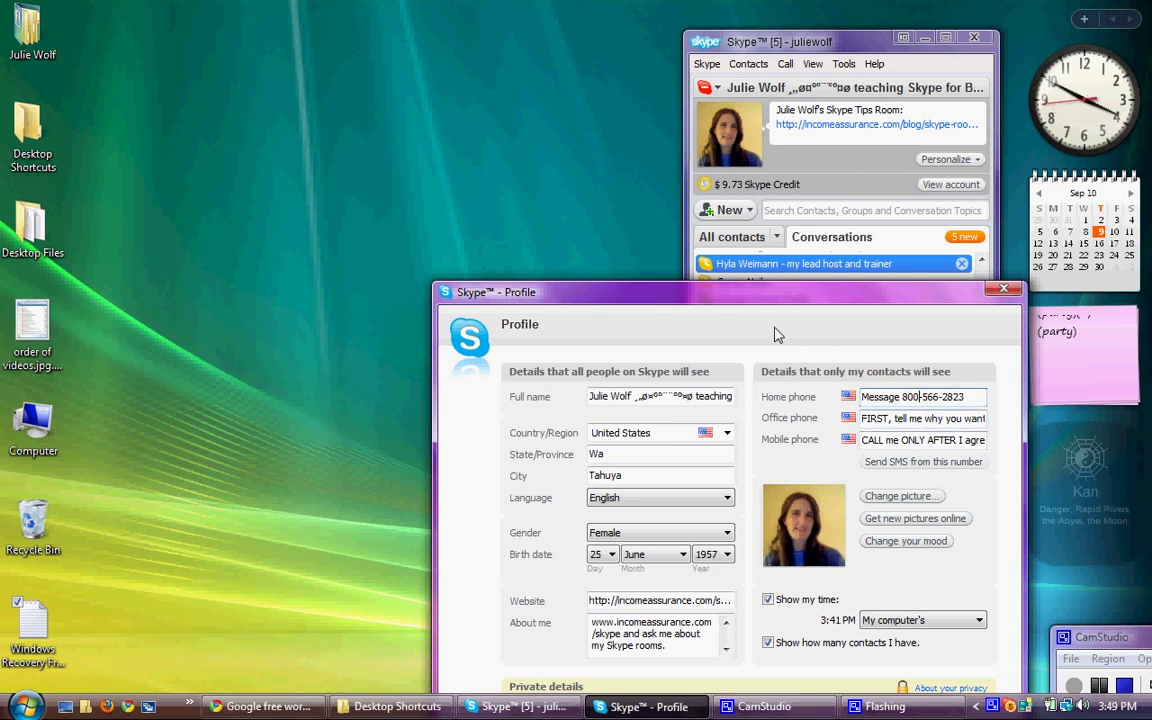
click(640, 601)
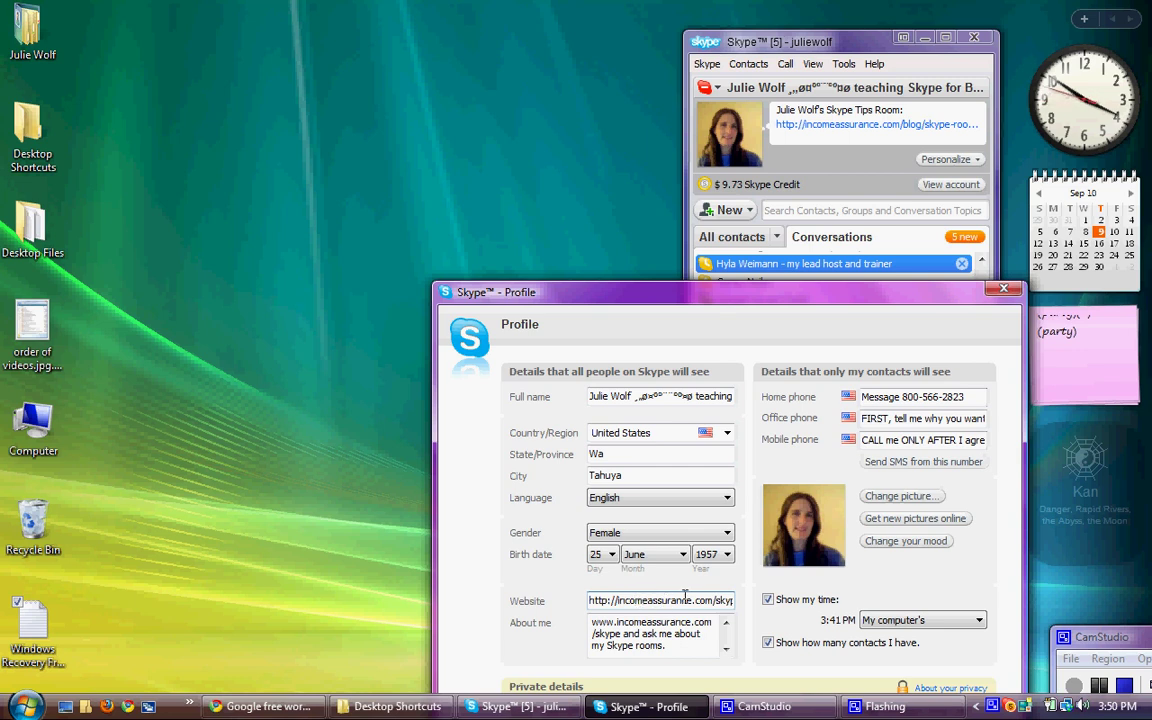
Step: Inspect the parts of the website address in the profile, highlighting its beginning, its "skype" ending and the whole address
drag(683, 598, 590, 601)
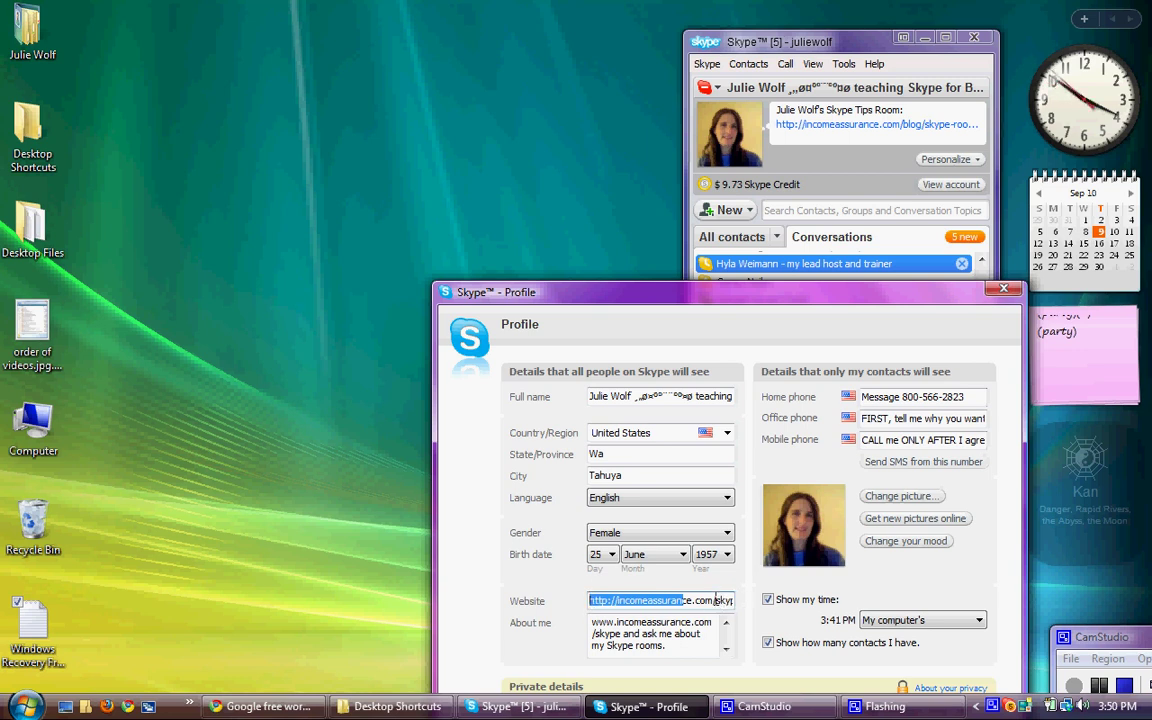
drag(716, 598, 735, 600)
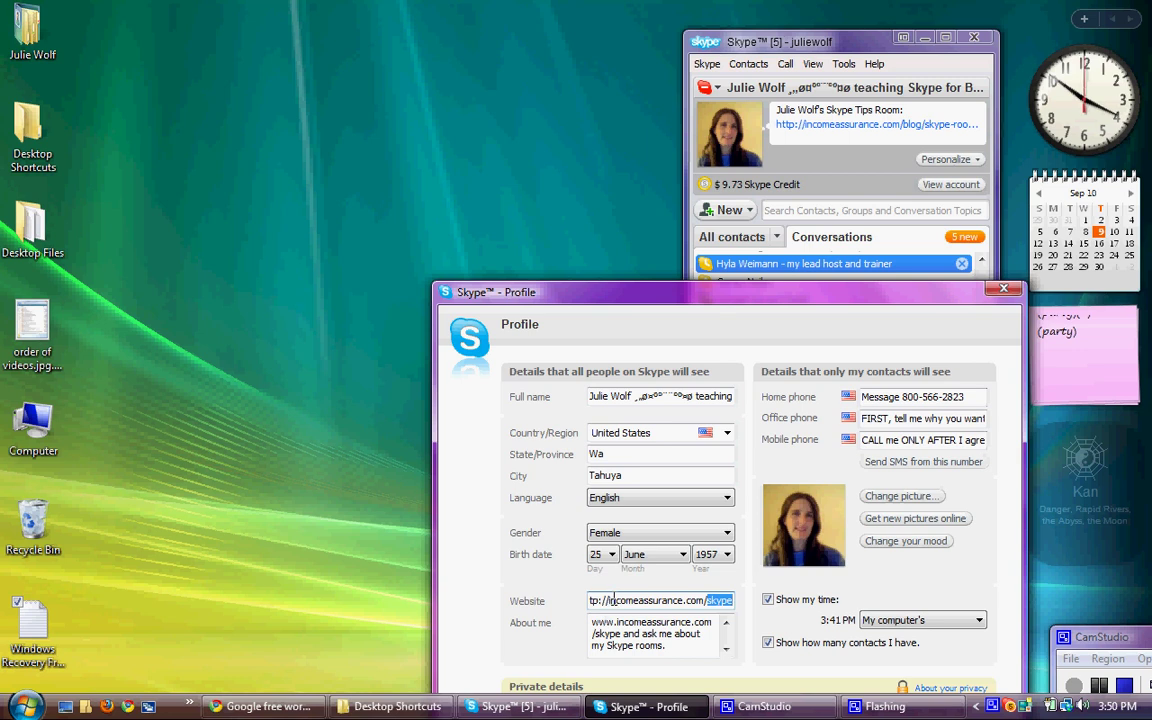
drag(626, 600, 578, 597)
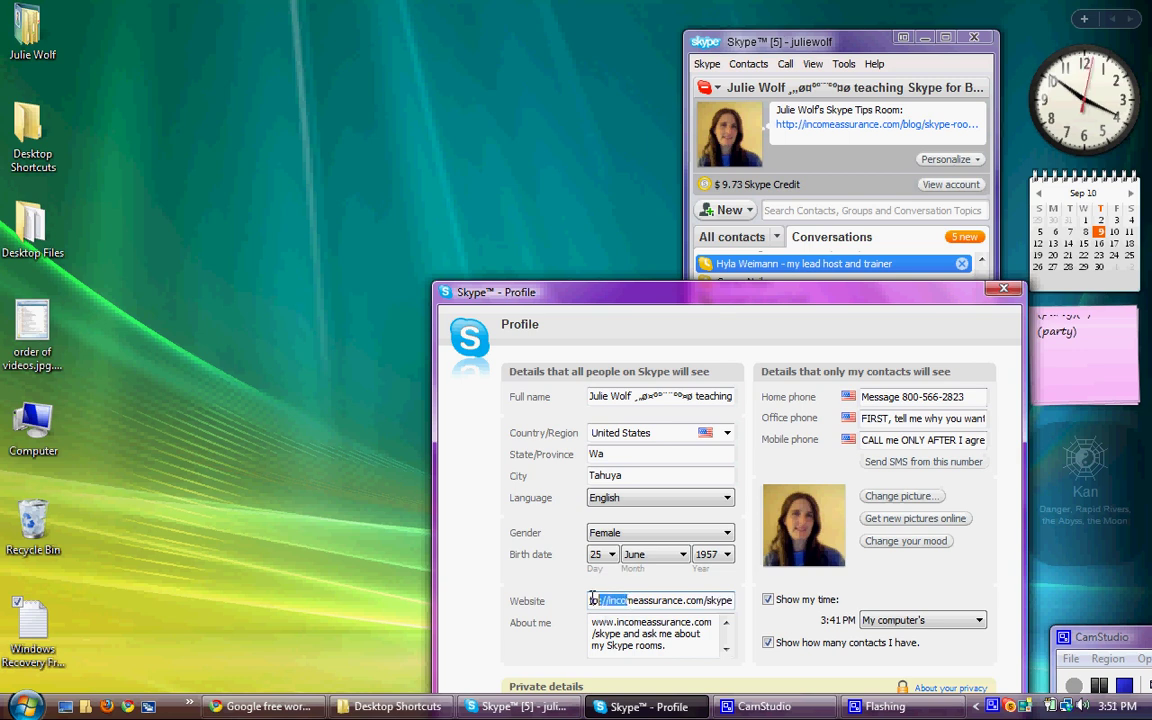
click(673, 600)
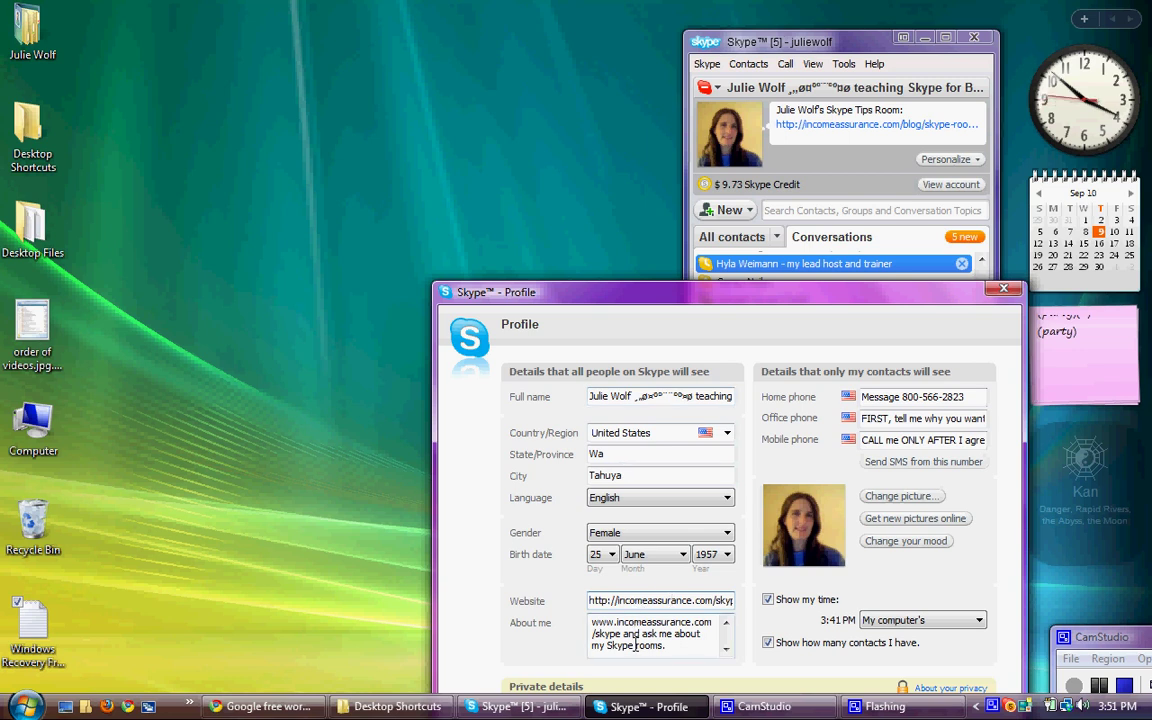
drag(714, 600, 747, 600)
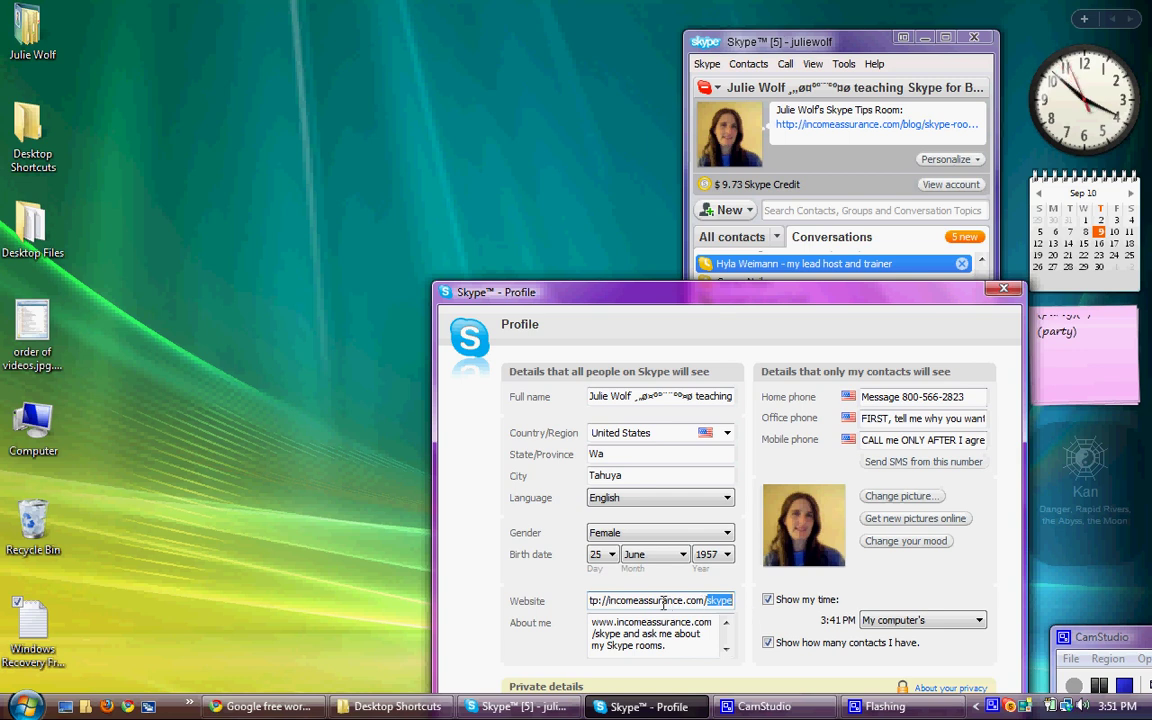
click(708, 600)
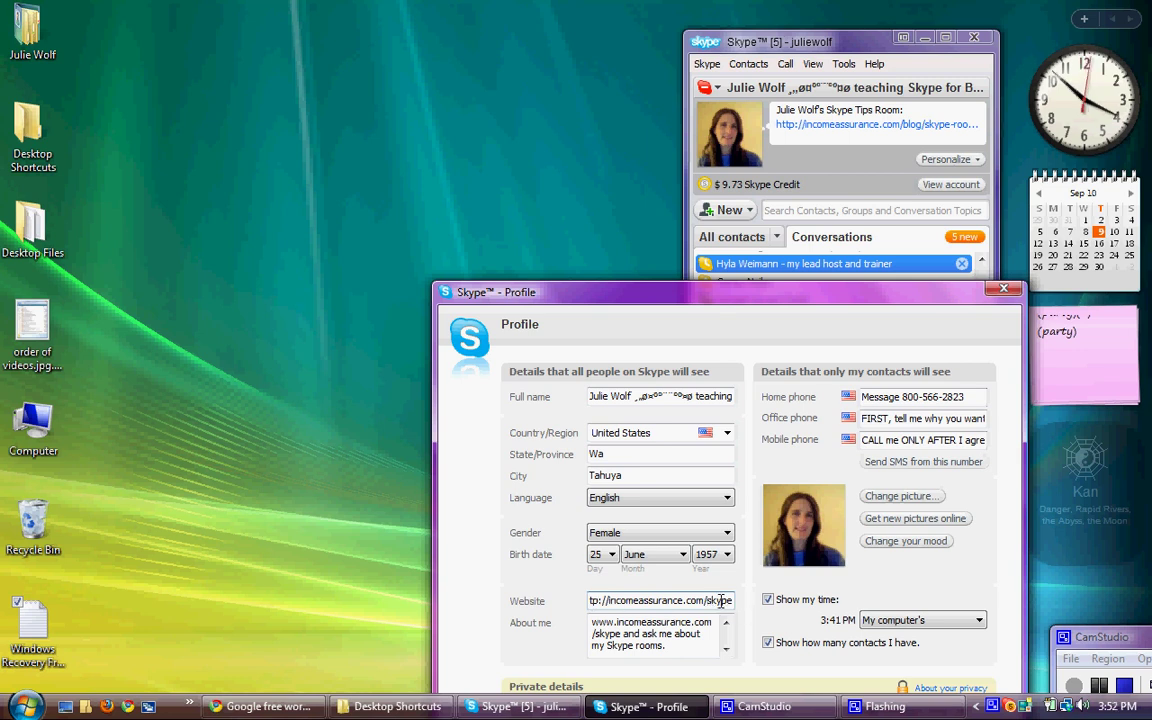
drag(728, 599, 571, 597)
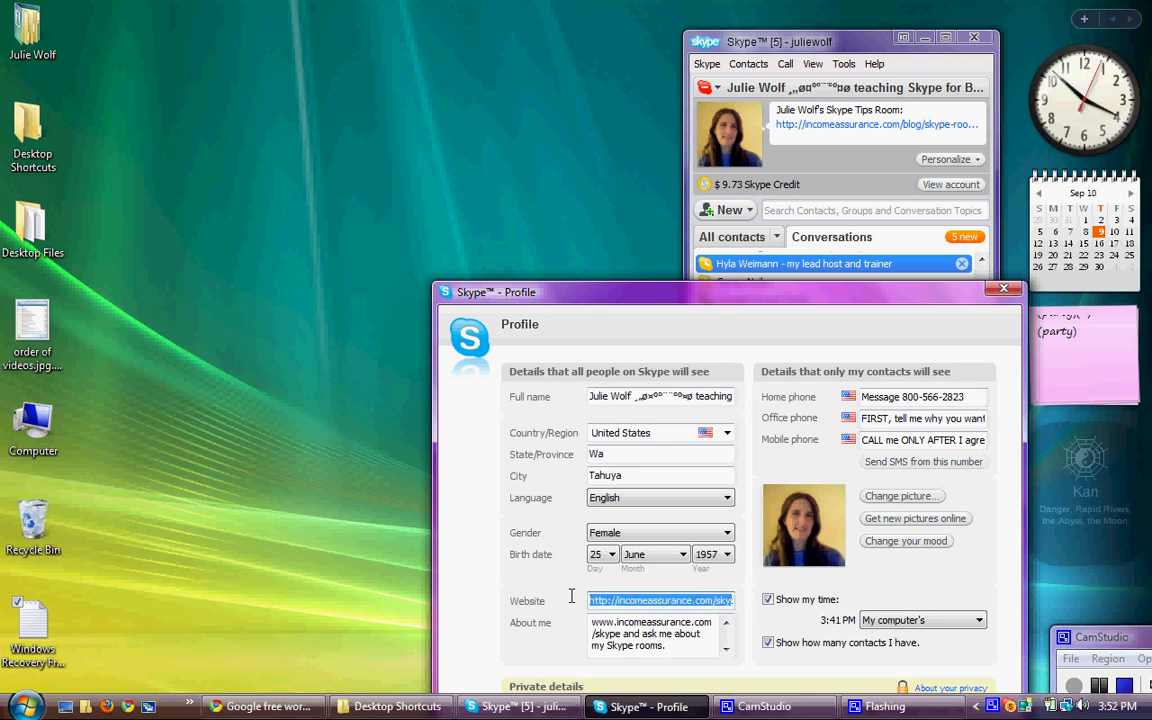
click(671, 599)
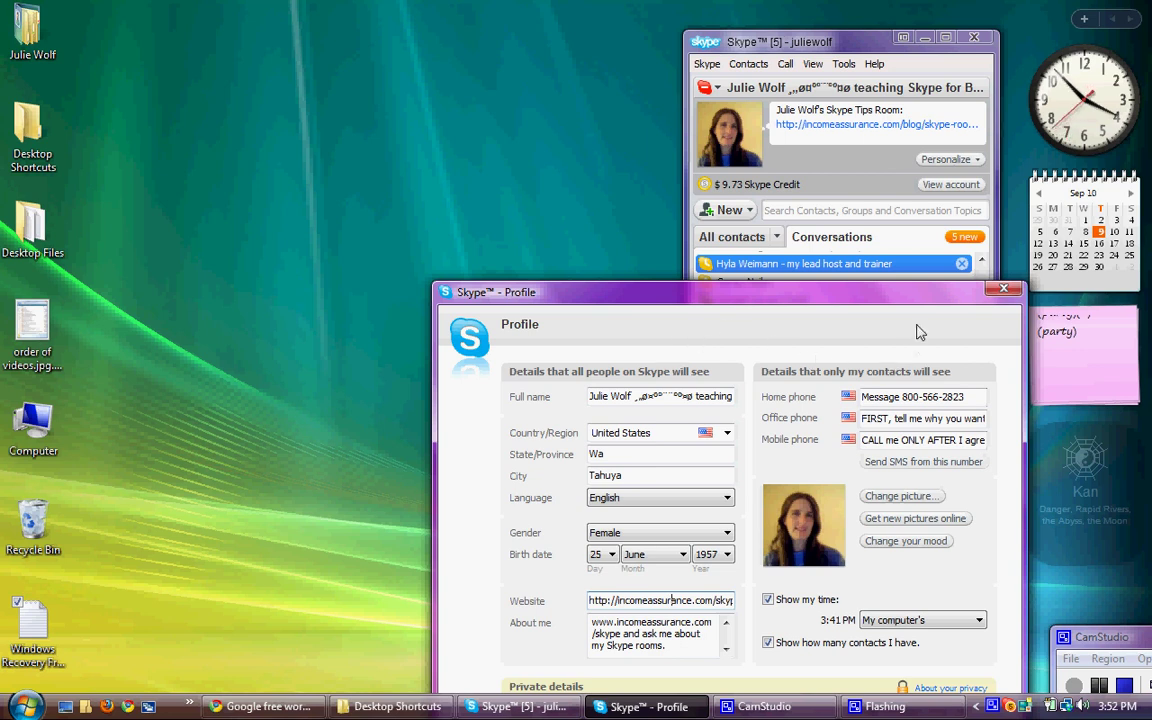
Step: Move the Profile window clear of the contact list and call up profile editing again
drag(916, 304, 521, 309)
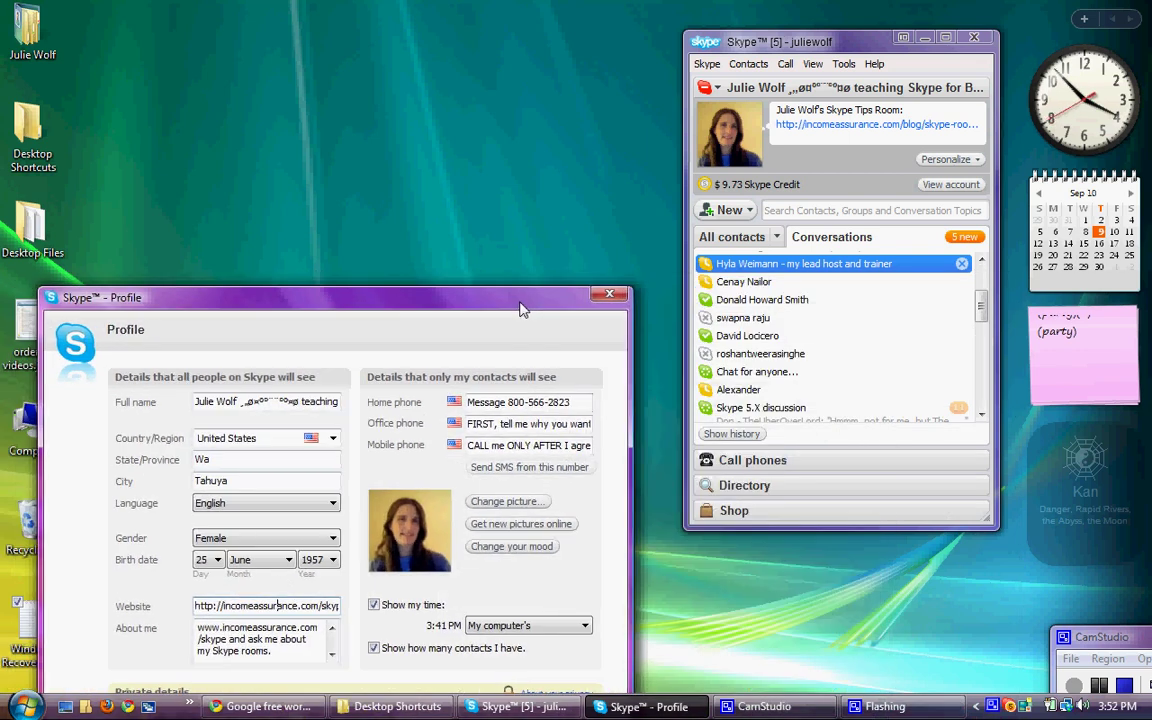
click(946, 162)
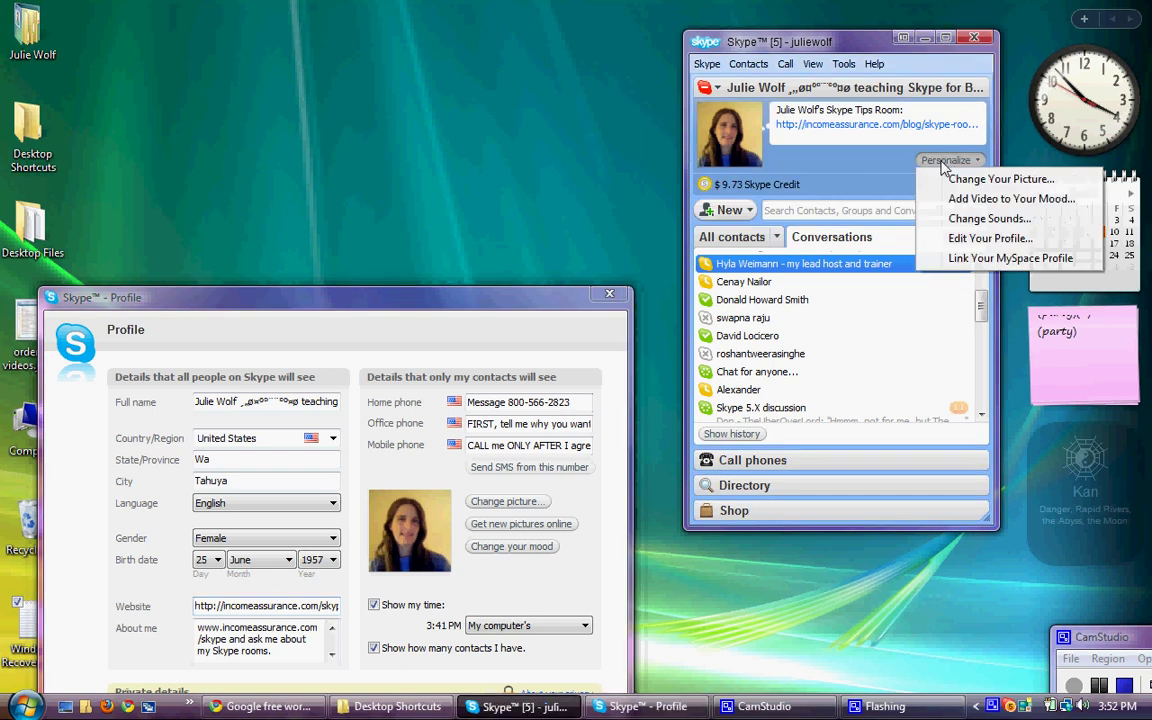
click(957, 240)
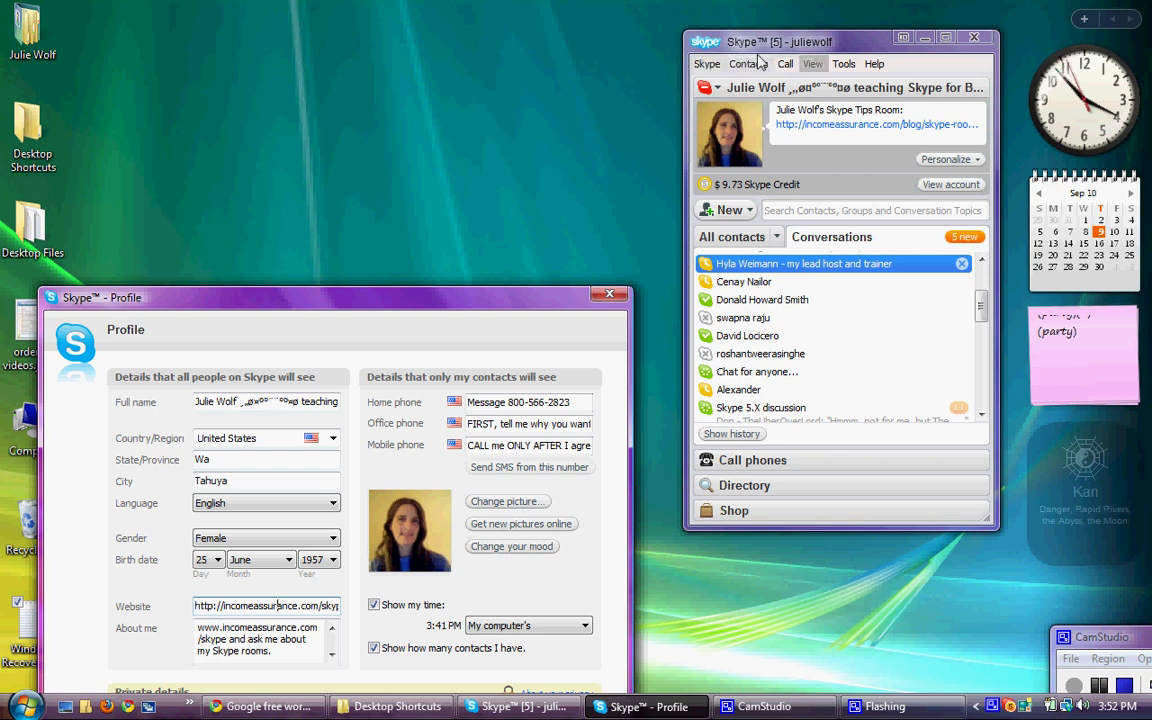
click(707, 64)
mouse_move(724, 116)
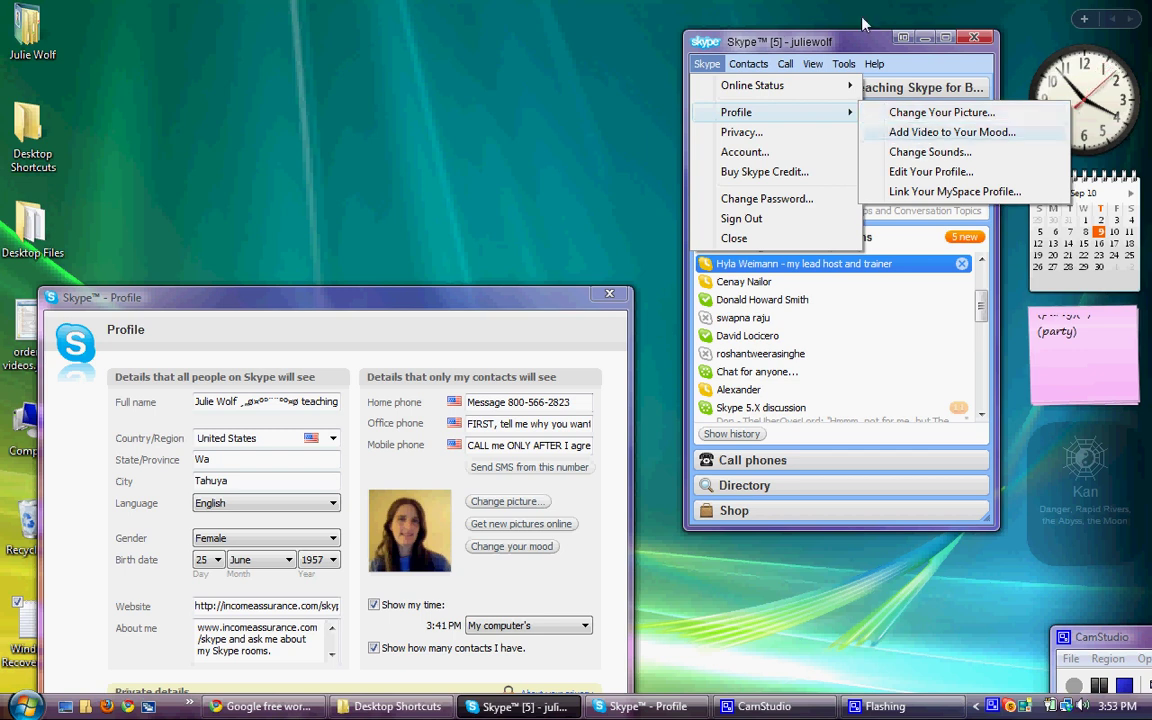
click(793, 125)
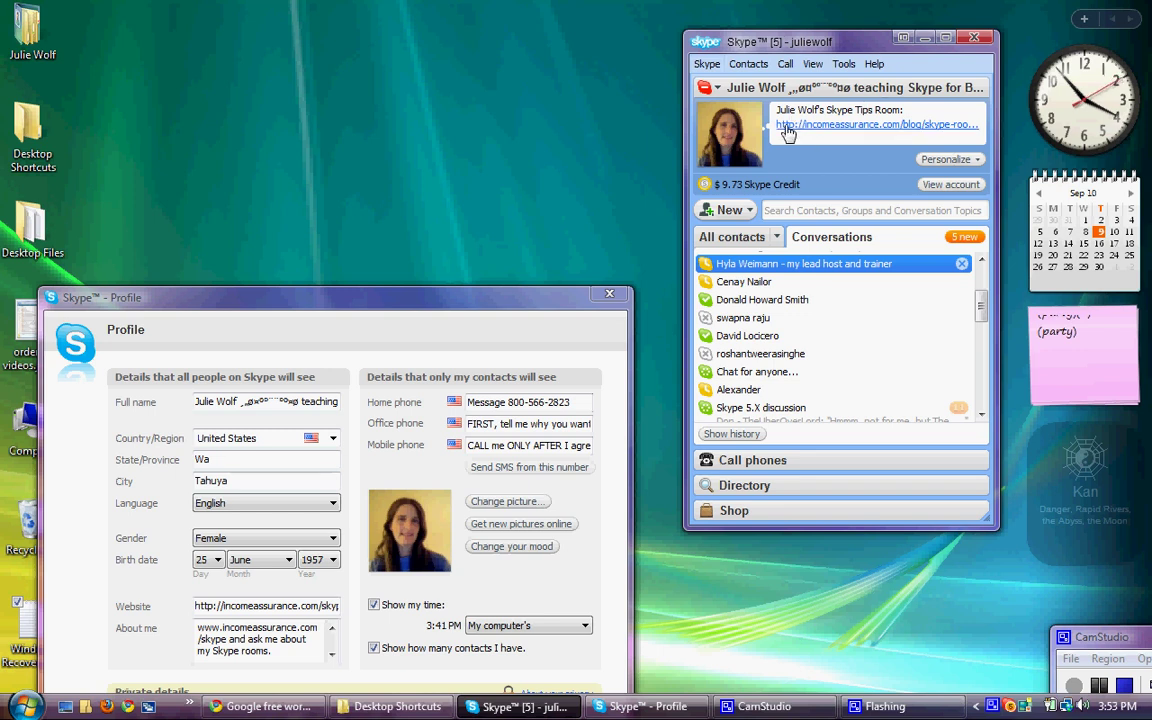